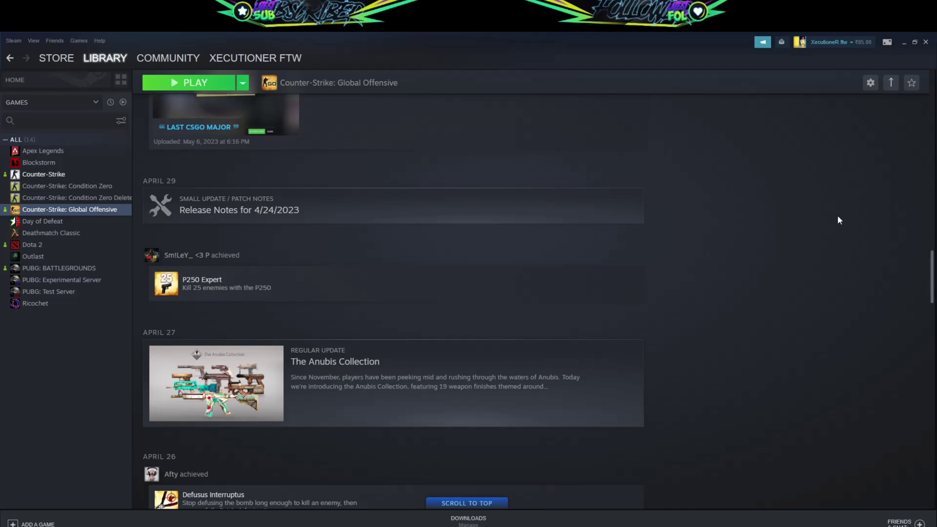
pyautogui.click(904, 43)
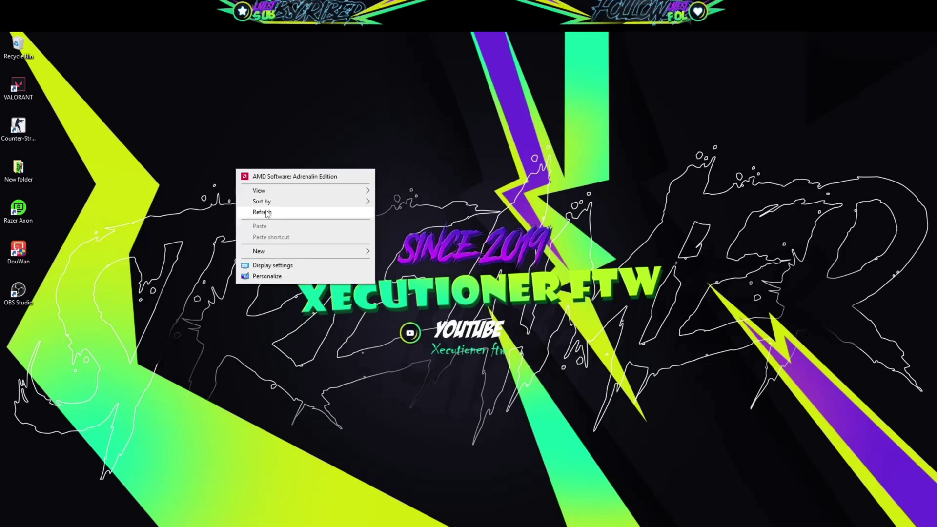
# Refresh the desktop from its right-click menu
pyautogui.click(267, 213)
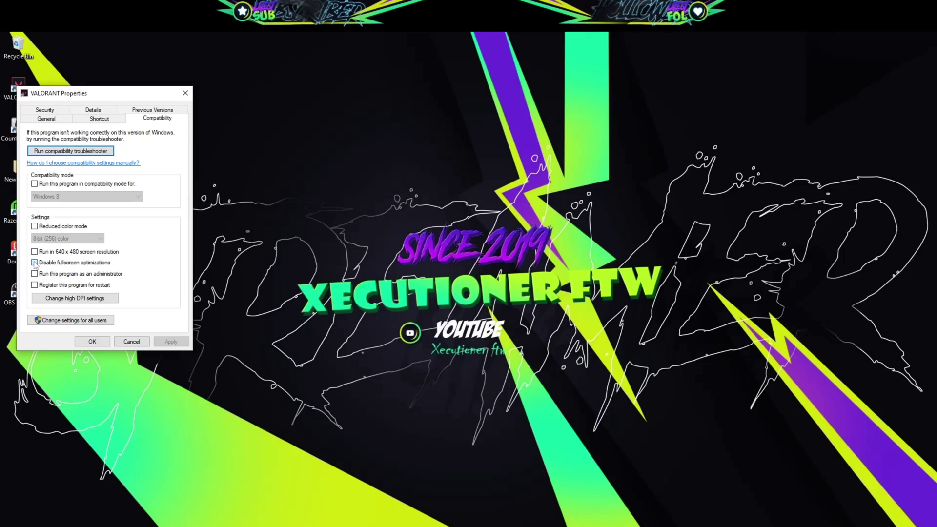
# Tick Disable fullscreen optimizations and Run this program as an administrator for VALORANT, then confirm
pyautogui.click(35, 263)
pyautogui.click(95, 273)
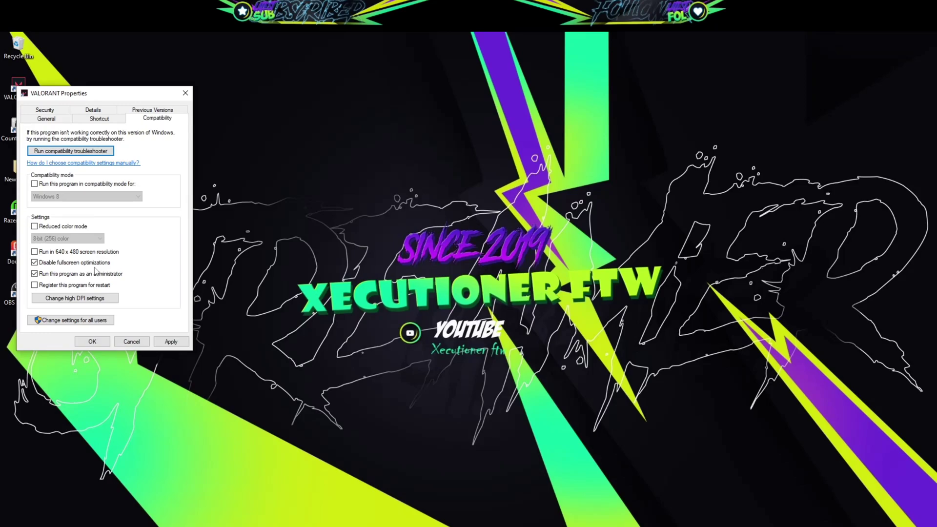
pyautogui.click(93, 342)
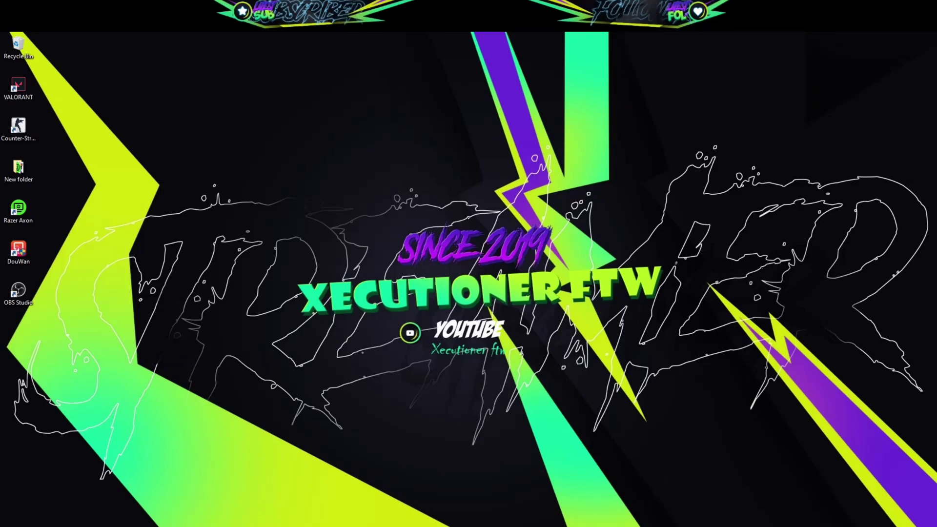
# Set the Riot Vanguard vgc service to Automatic startup and close the Services window
pyautogui.press('super')
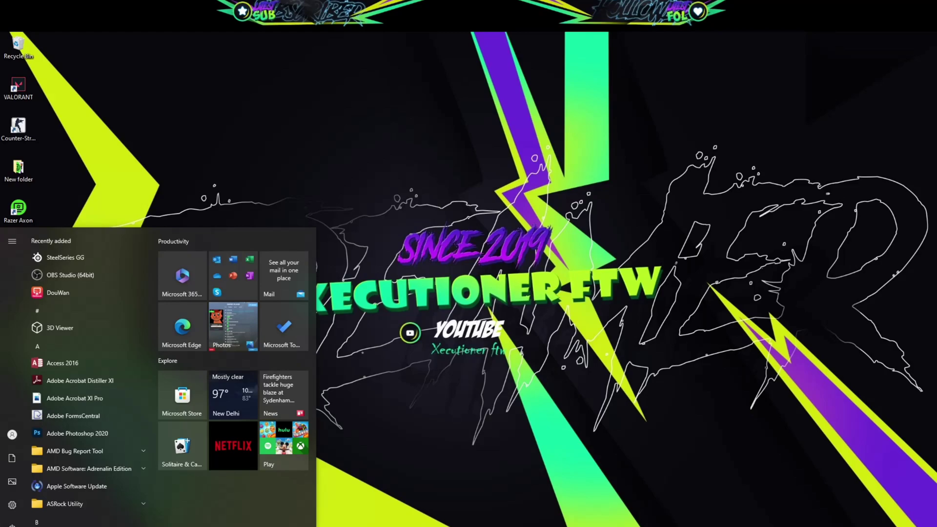
pyautogui.click(341, 393)
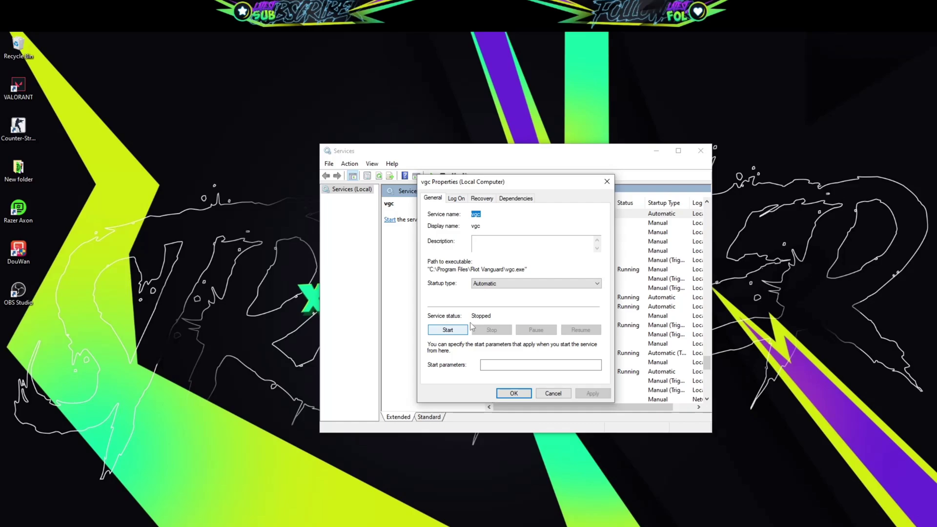
pyautogui.press('Escape')
pyautogui.click(701, 150)
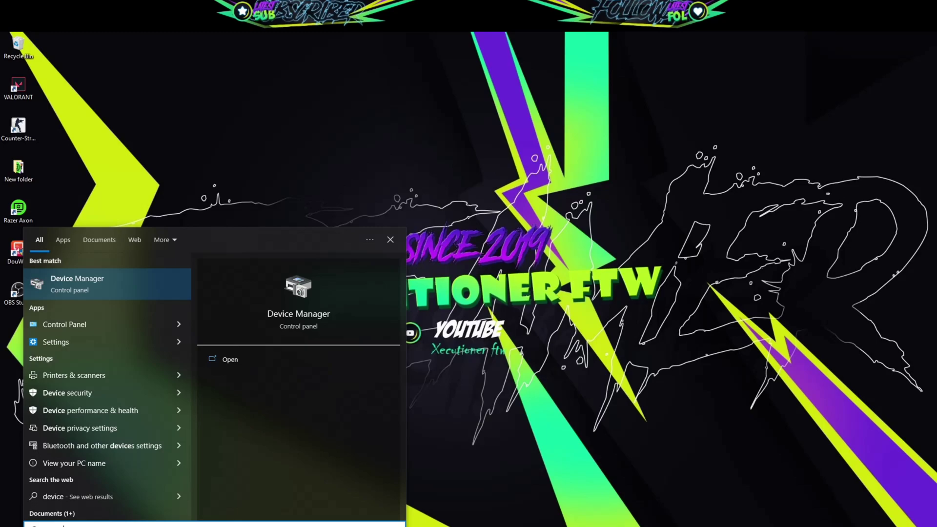
# Bring up the Radeon adapter's Update driver option, then the desktop menu with AMD Software: Adrenalin Edition
pyautogui.rightClick(109, 143)
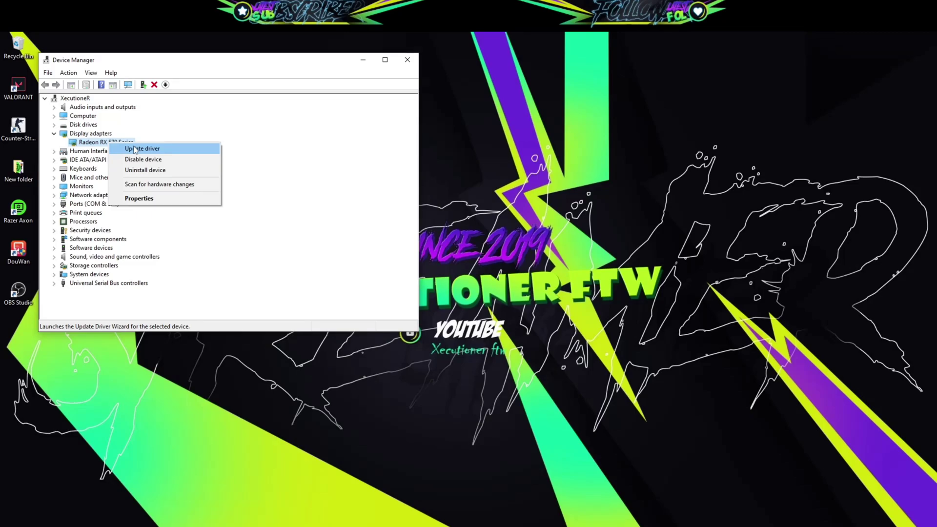
pyautogui.rightClick(415, 109)
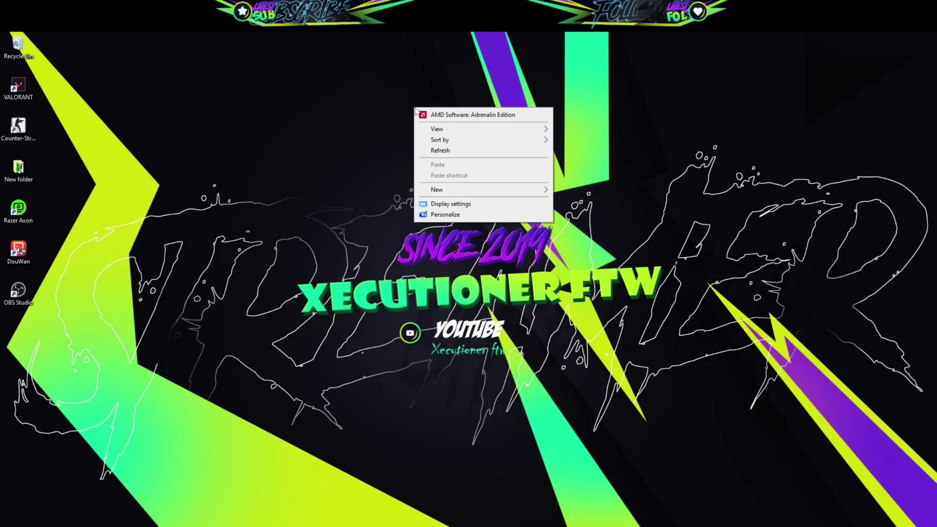
pyautogui.click(450, 117)
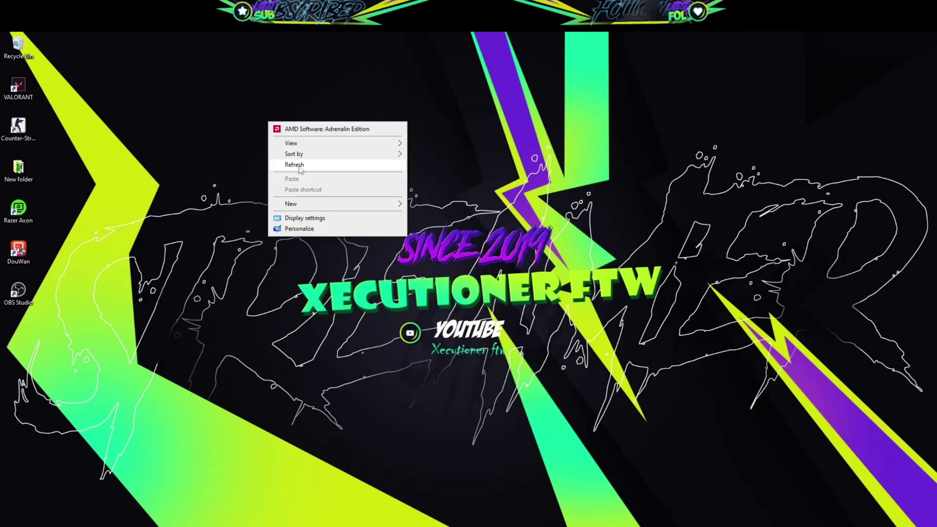
pyautogui.rightClick(299, 143)
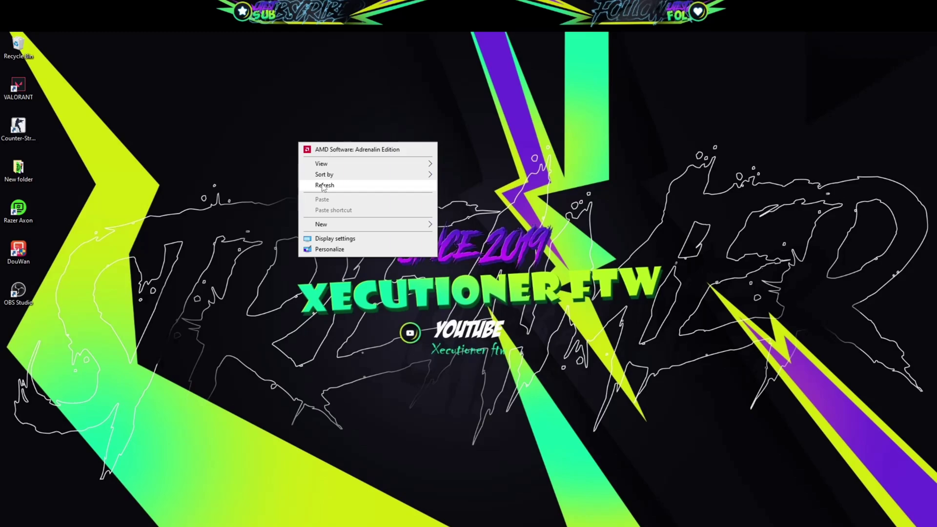
pyautogui.click(322, 186)
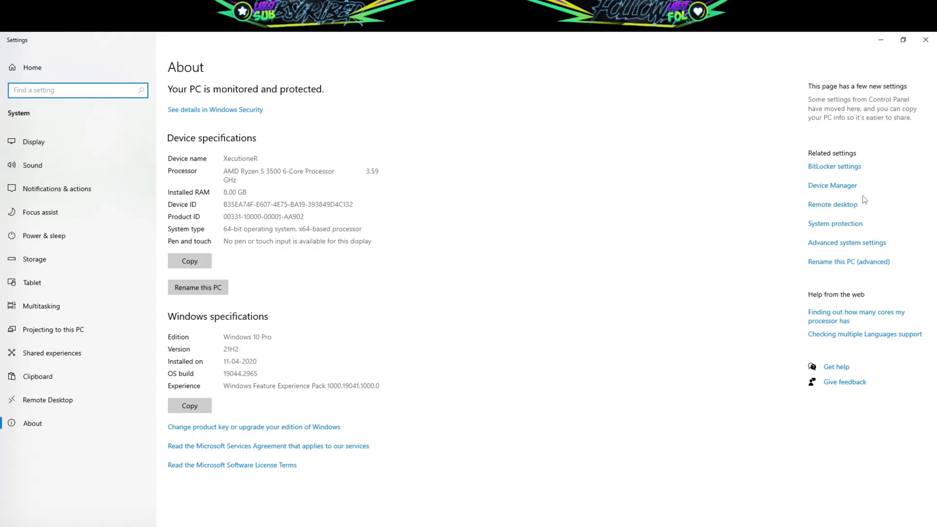
# Open Performance Options from Advanced System Properties to view the 5130 MB paging file total
pyautogui.click(847, 242)
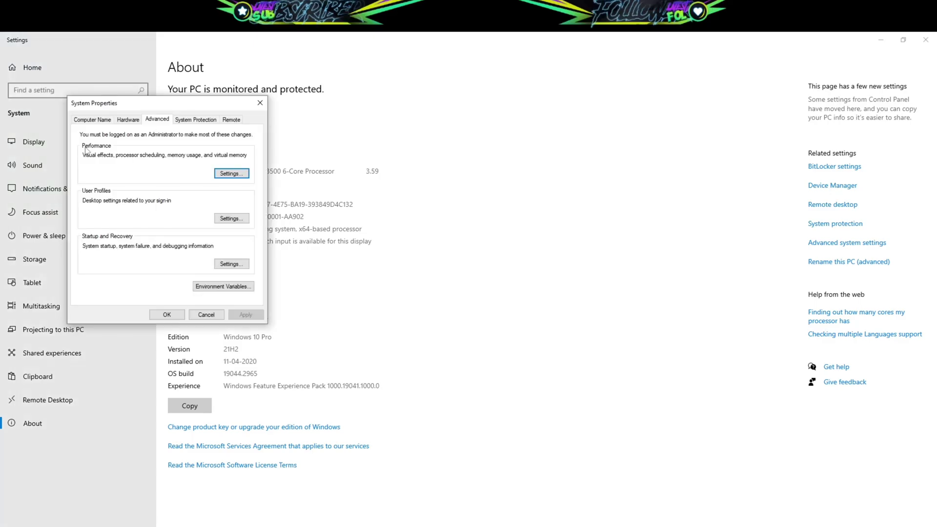
pyautogui.click(227, 176)
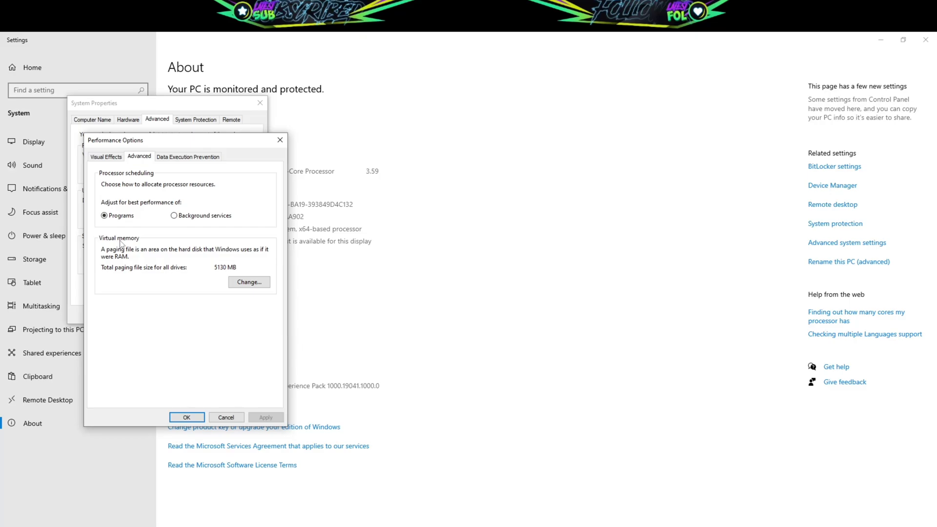
# Open the Virtual Memory dialog and move to C:'s custom Maximum size field (1911–12288 MB)
pyautogui.click(249, 283)
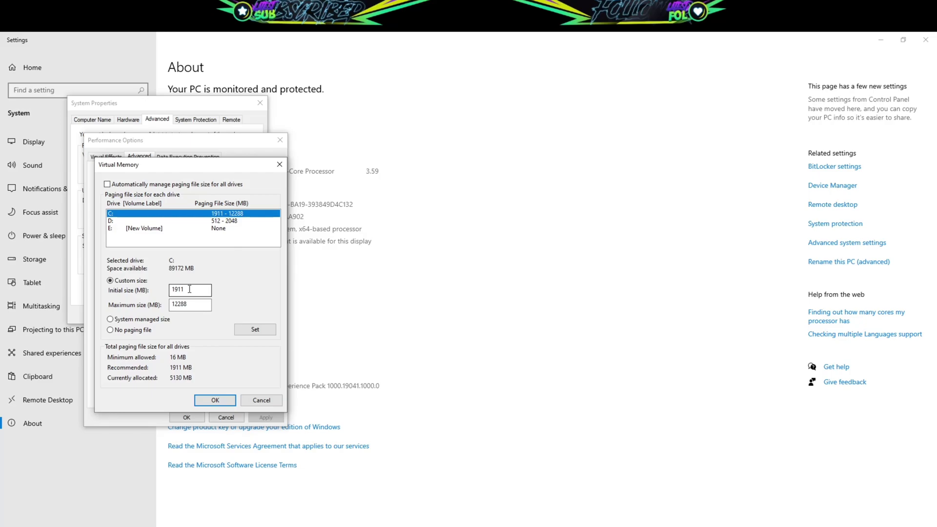
pyautogui.click(182, 306)
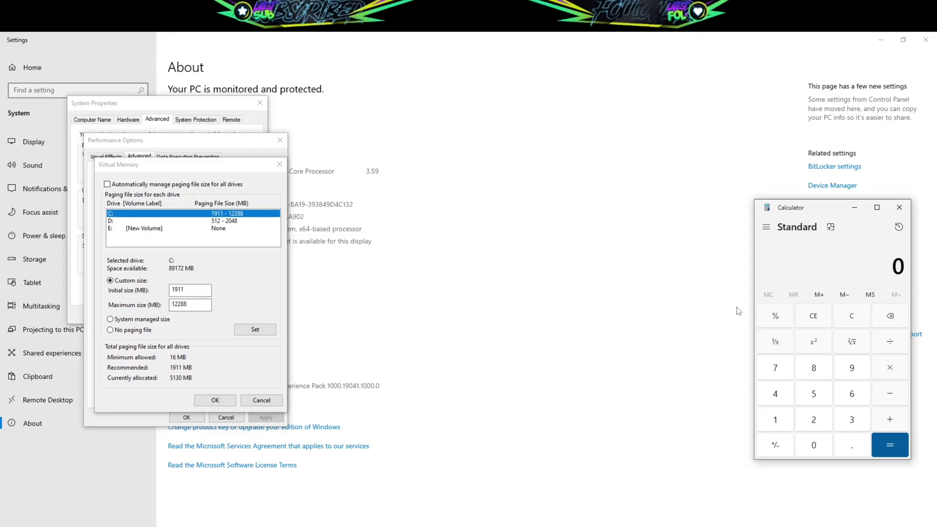
# Try 8192 × 1.5 and 16 × 1024 in Calculator, then clear it back to 0
pyautogui.write('8192')
pyautogui.click(889, 369)
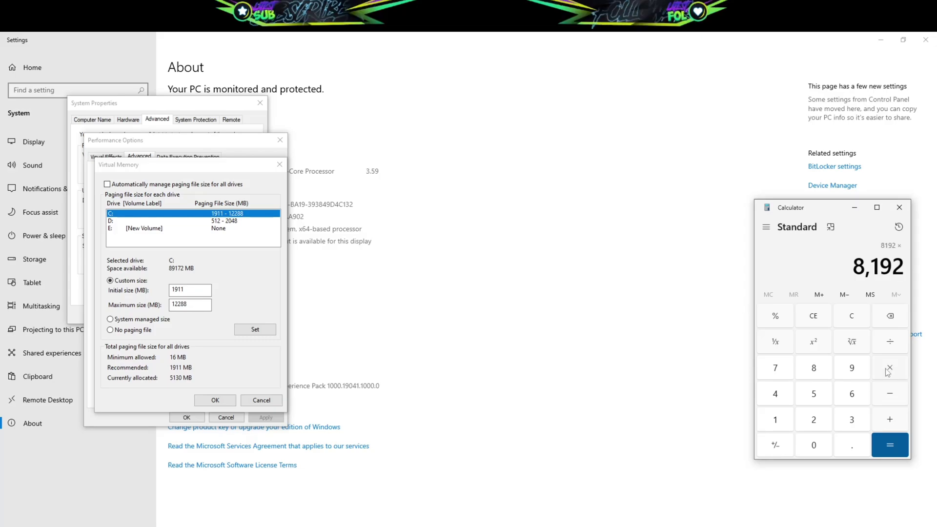
pyautogui.write('1.5')
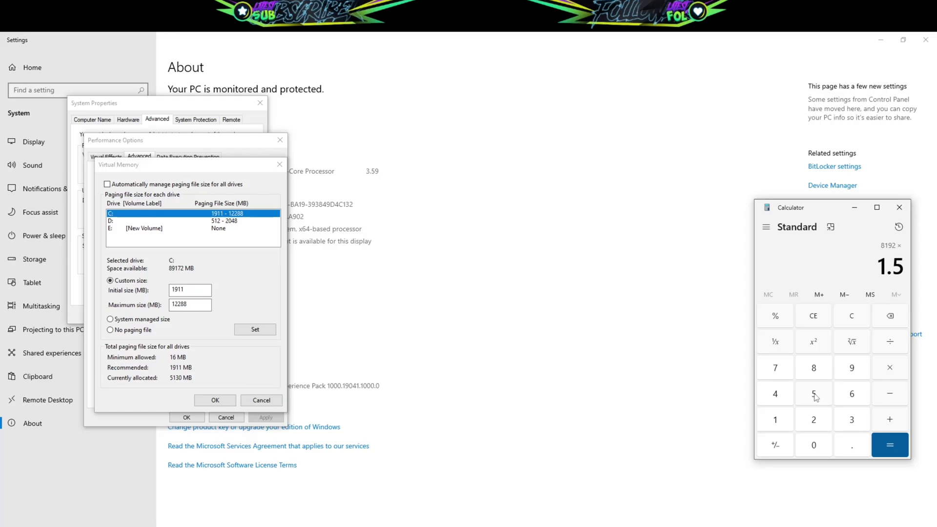
pyautogui.press('Escape')
pyautogui.write('16*1')
pyautogui.write('024')
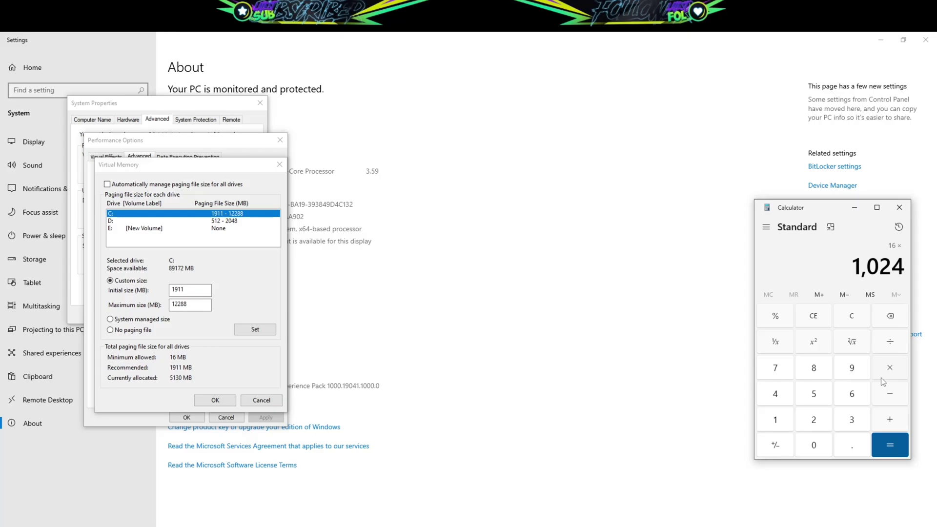
pyautogui.press('Escape')
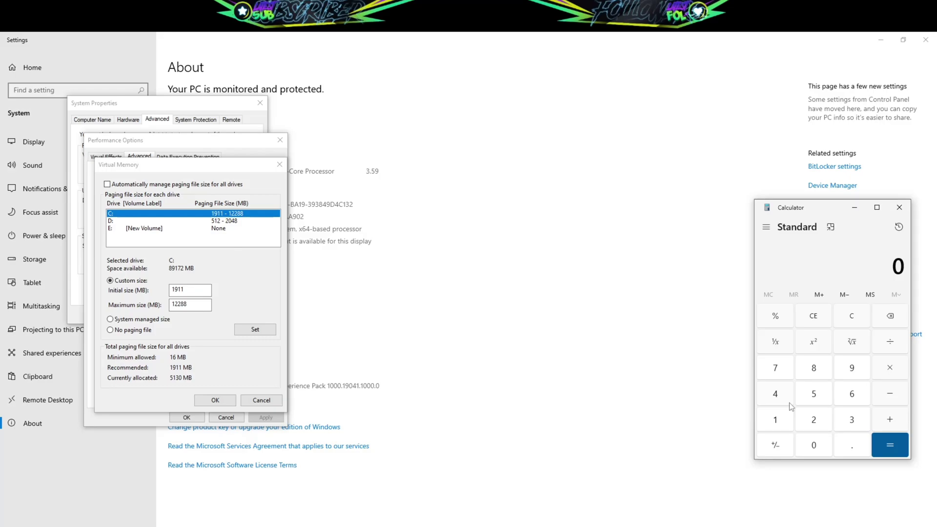
# Compute 16384 × 1.5 to get 24,576 and copy the result
pyautogui.write('32768*1.5')
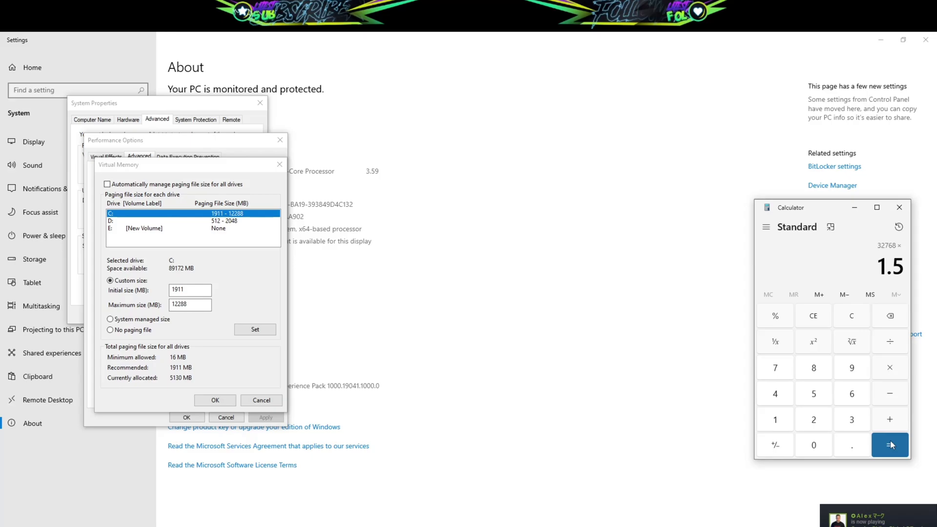
pyautogui.click(890, 444)
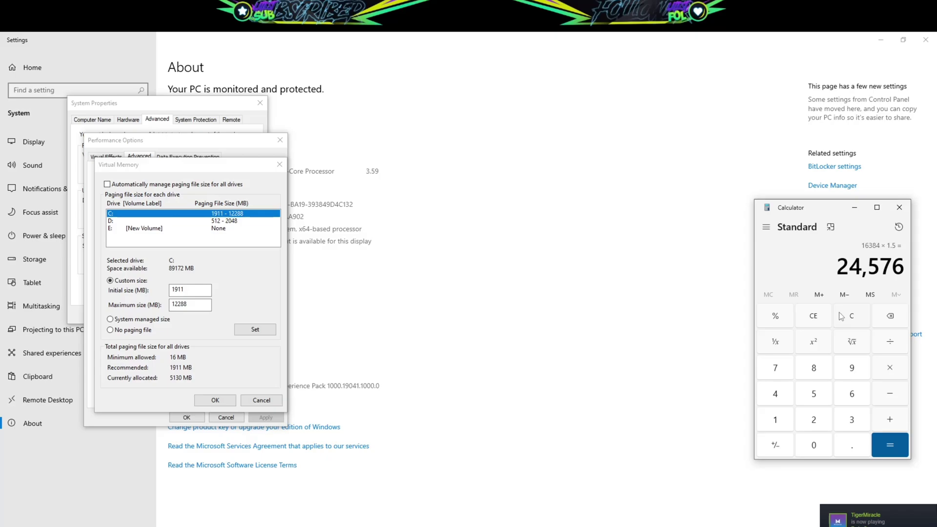
pyautogui.hotkey('ctrl', 'c')
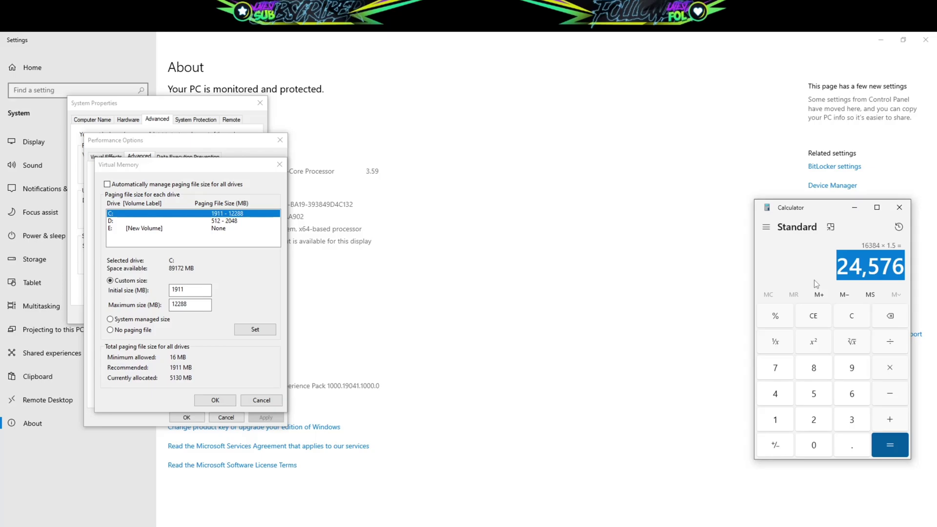
# Cancel the Virtual Memory dialog and close Performance Options and System Properties
pyautogui.click(184, 342)
pyautogui.press('Escape')
pyautogui.press('Escape')
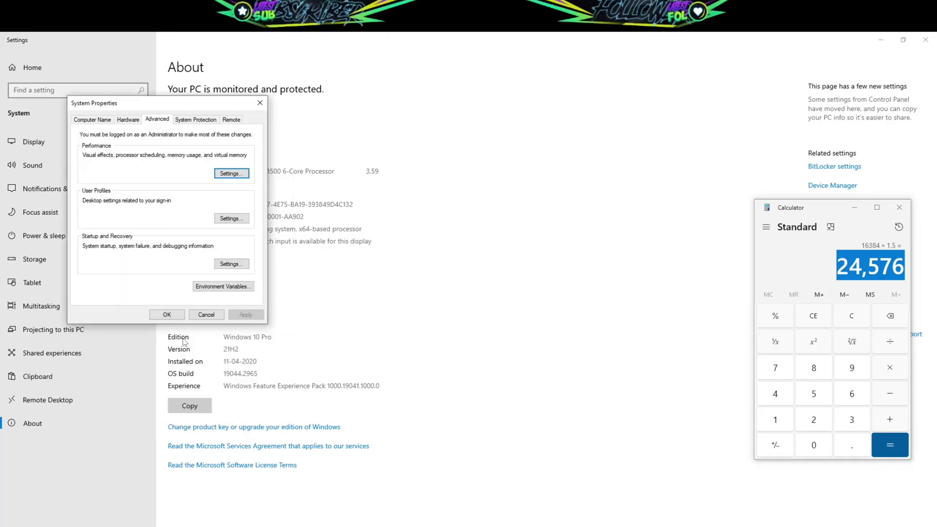
pyautogui.press('Escape')
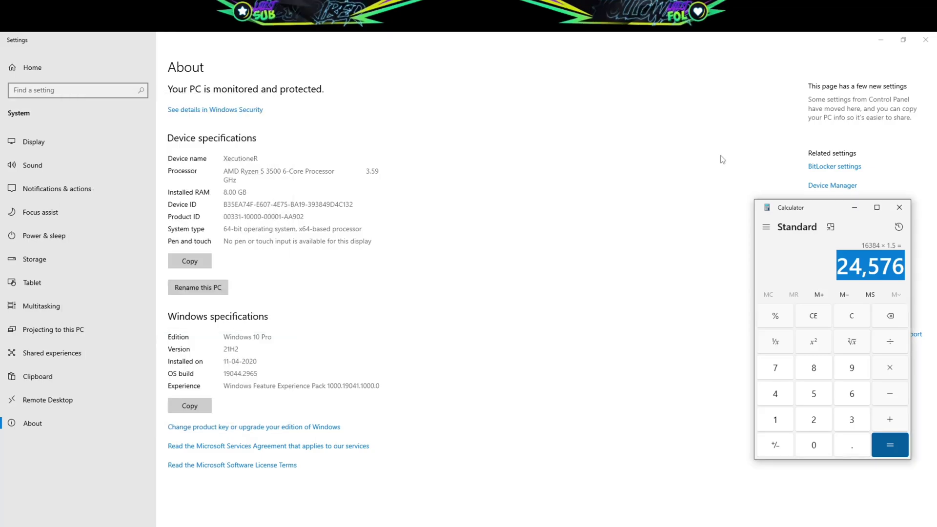